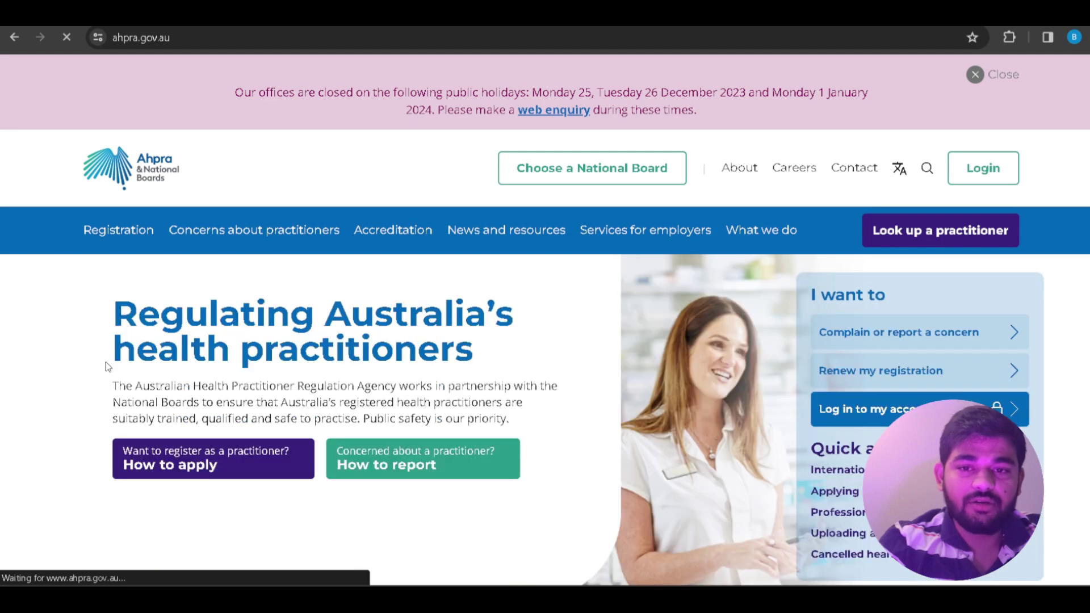
- From Ahpra's international practitioners information, open the Nursing and Midwifery Board page for internationally qualified nurses and midwives
scroll(545, 369, down, 4)
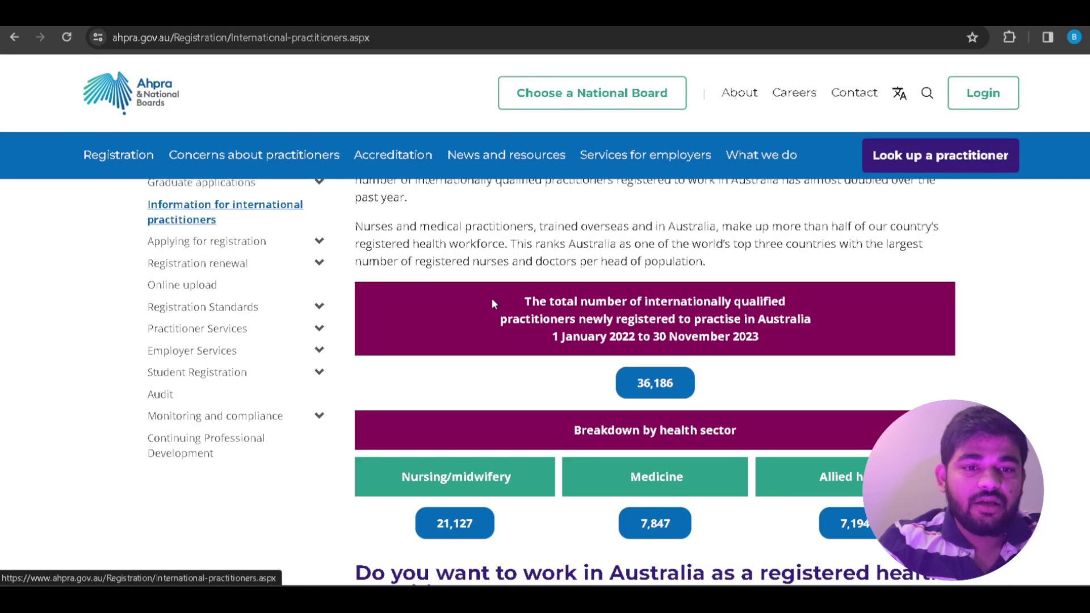
scroll(491, 301, down, 9)
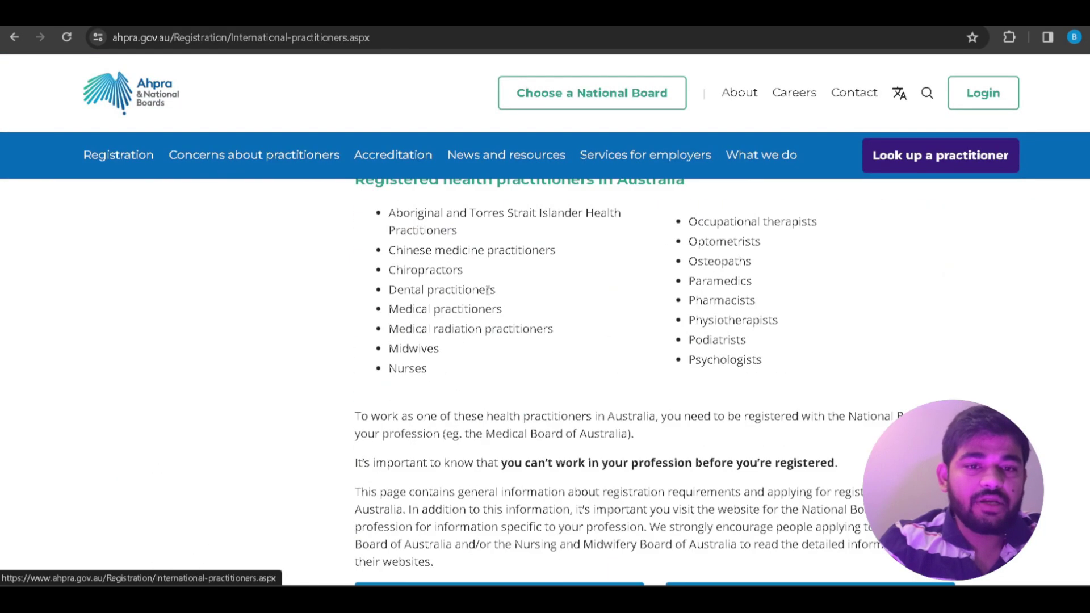
scroll(488, 295, down, 5)
scroll(511, 295, down, 1)
scroll(534, 298, up, 1)
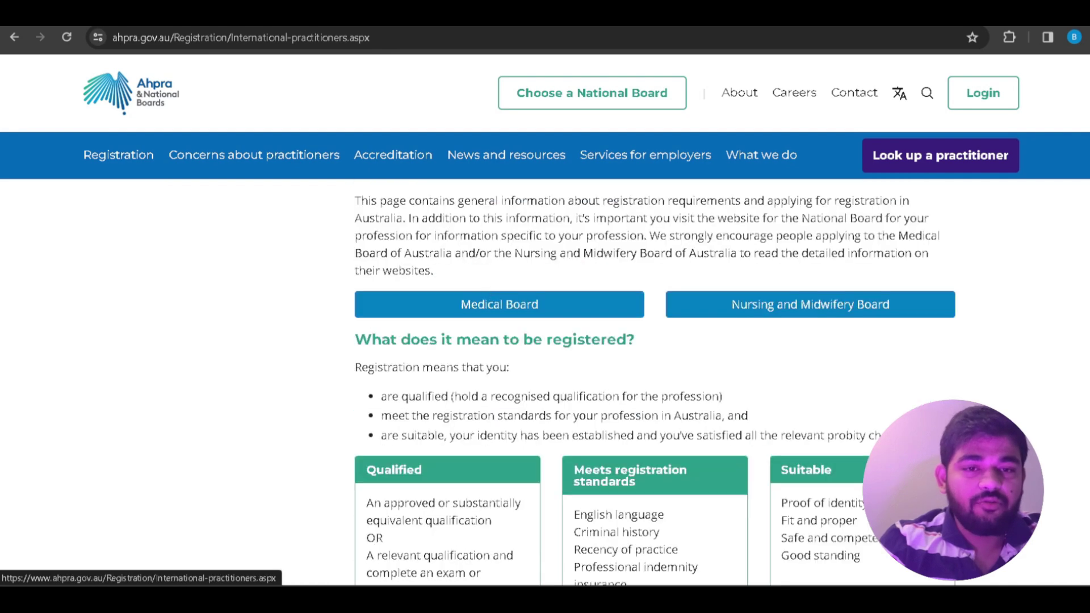
click(796, 311)
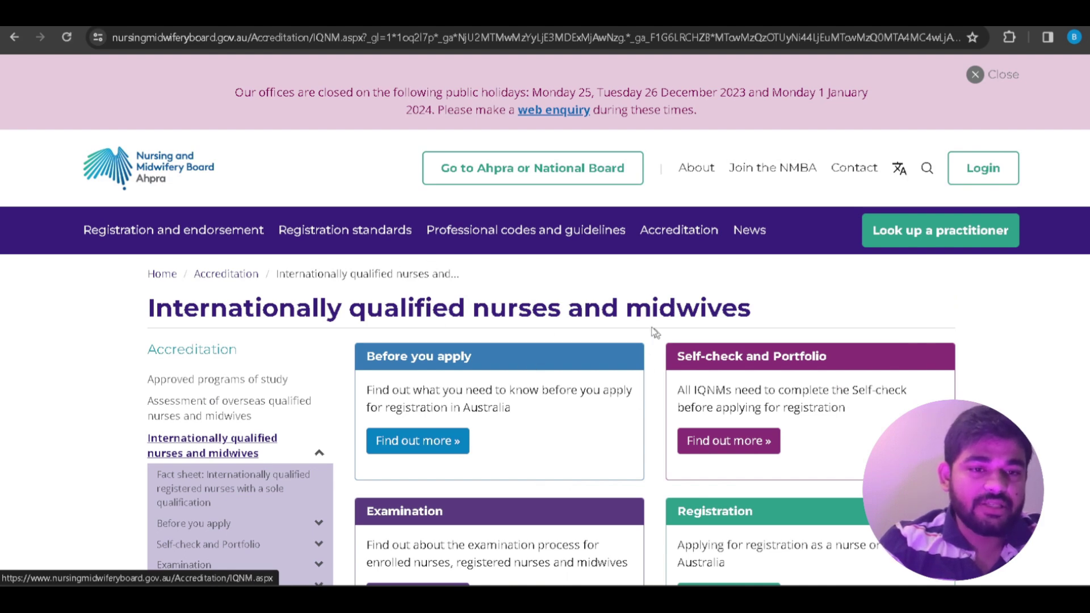
- Open the Self-check and Portfolio information and go to its Completing the Self-check page
scroll(495, 353, down, 1)
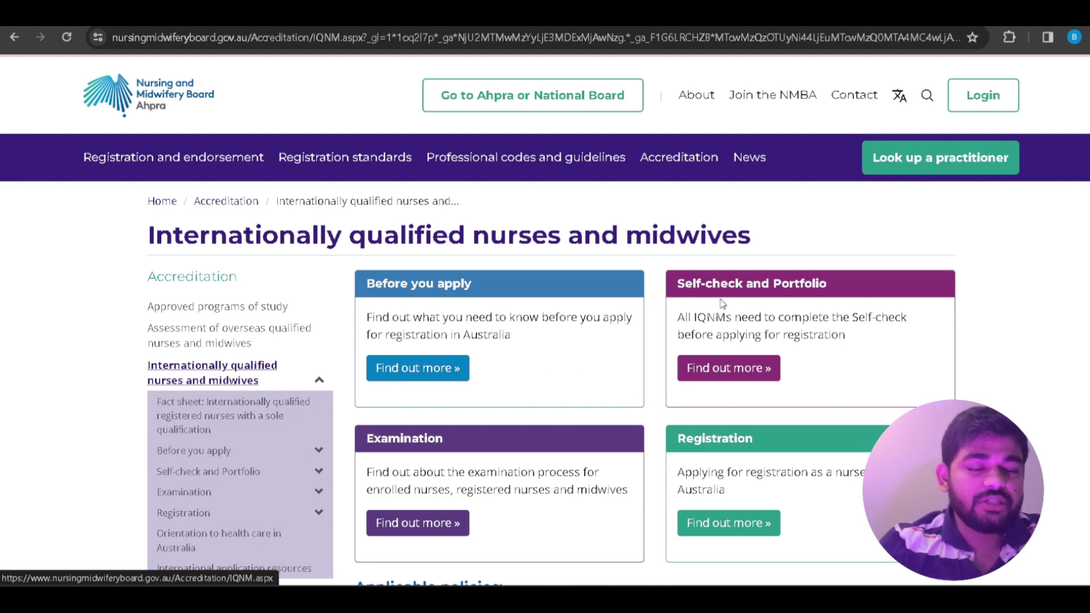
click(726, 371)
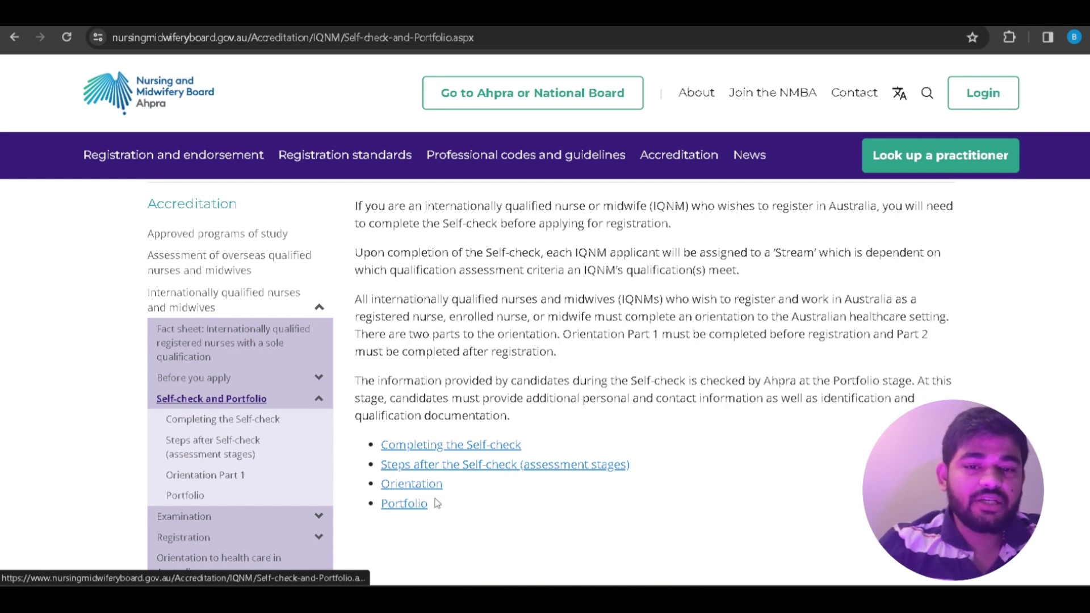
scroll(426, 504, down, 1)
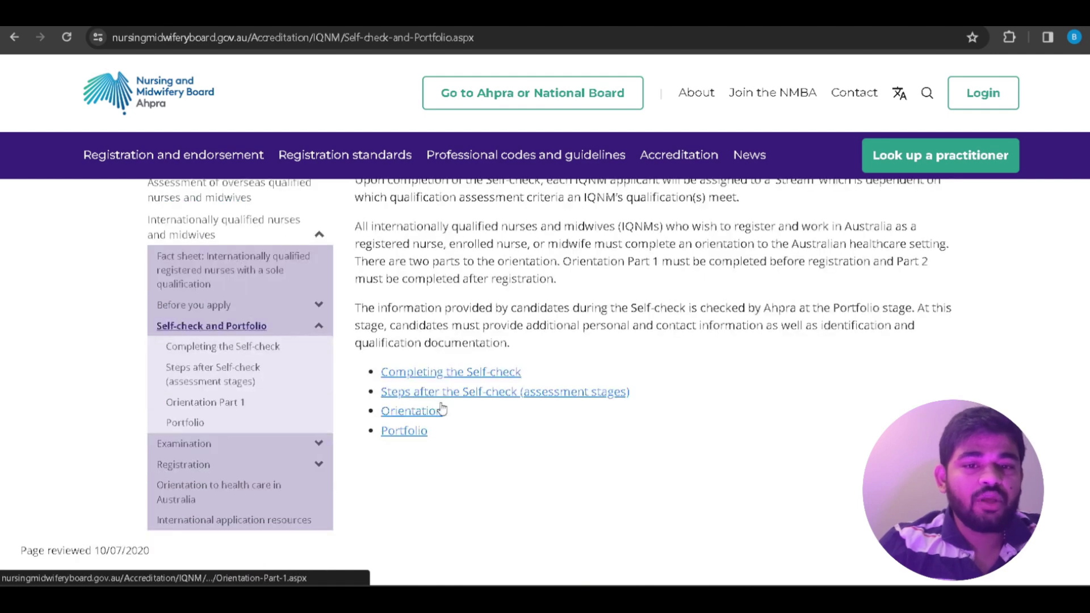
click(422, 376)
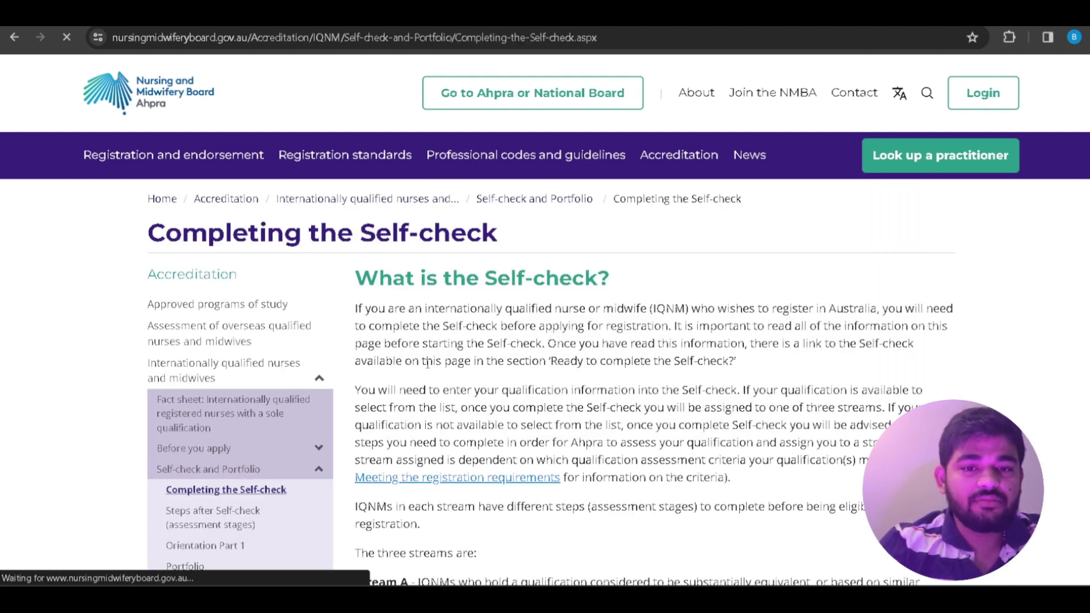
- Expand the "Ready to complete the Self-check?" section and commence the Self-check
scroll(423, 375, down, 5)
scroll(425, 371, down, 4)
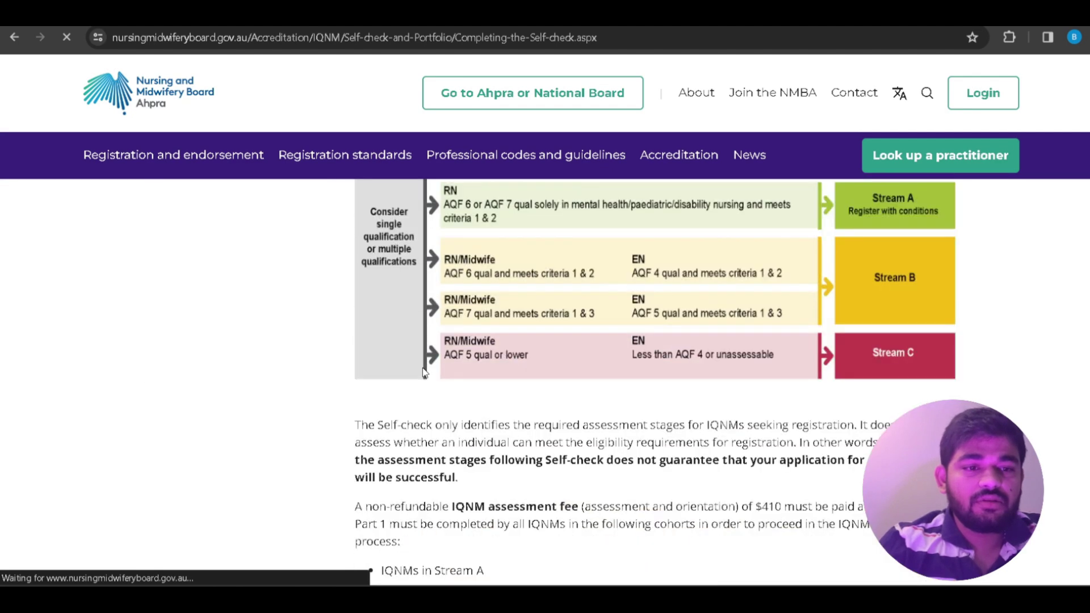
scroll(423, 373, down, 7)
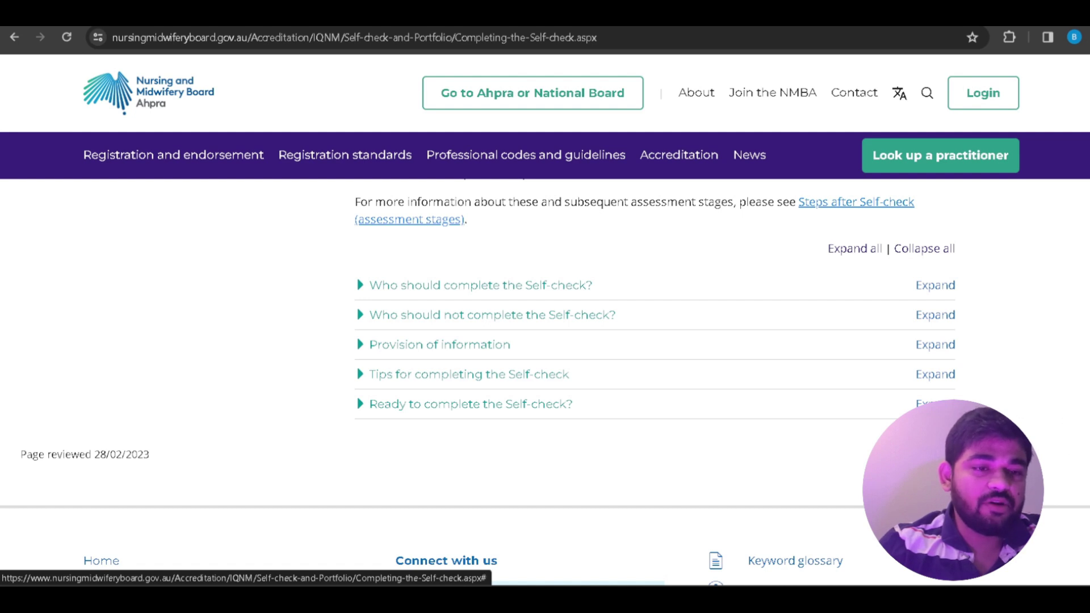
click(471, 404)
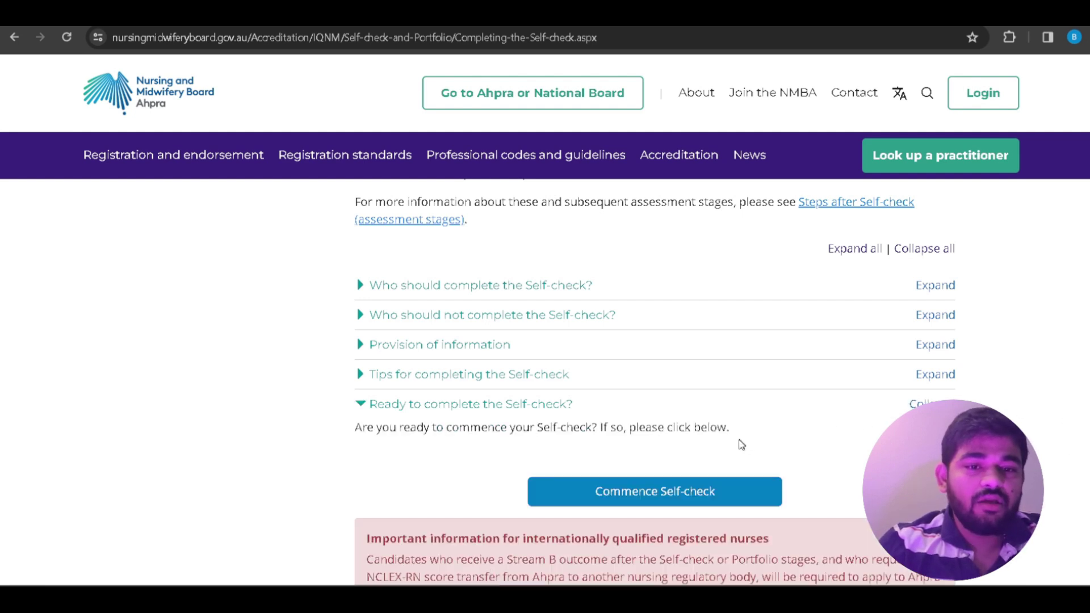
scroll(742, 444, down, 1)
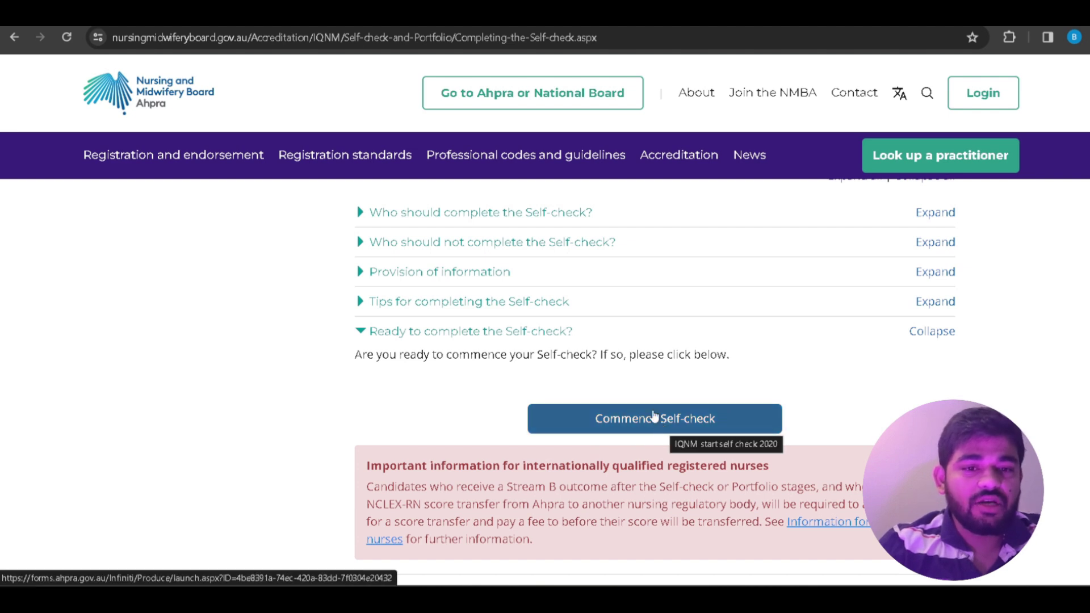
click(652, 420)
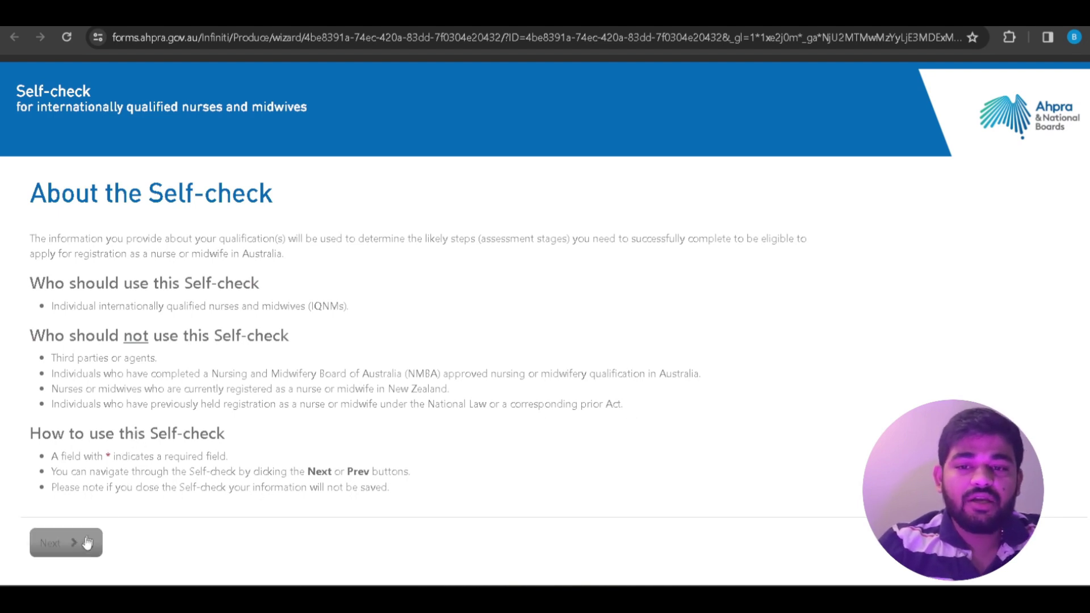
- Proceed through the About the Self-check, Privacy and Disclaimer pages of the form
click(75, 548)
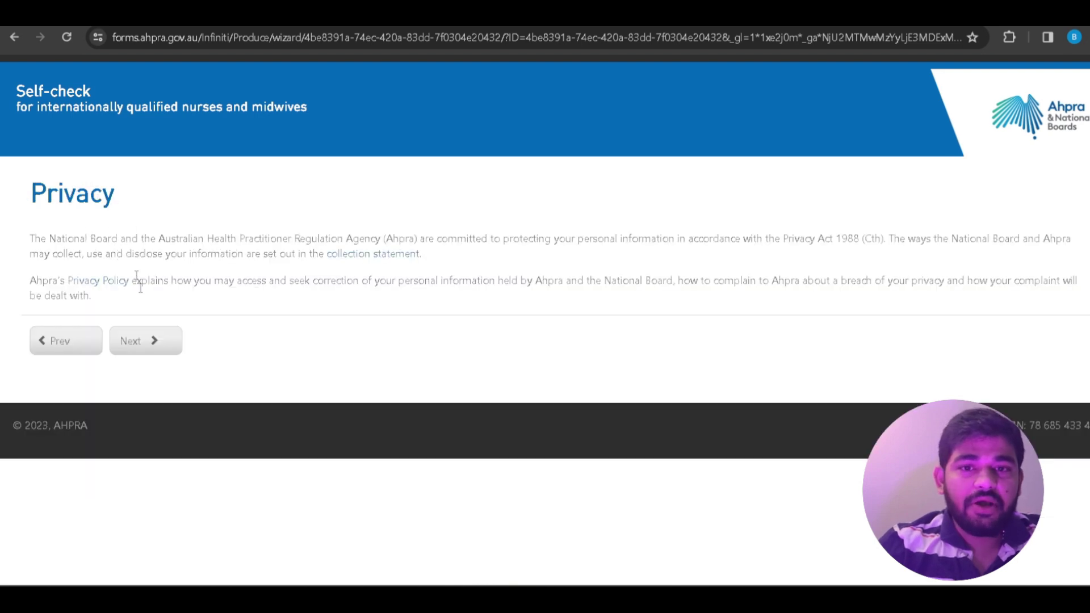
click(147, 340)
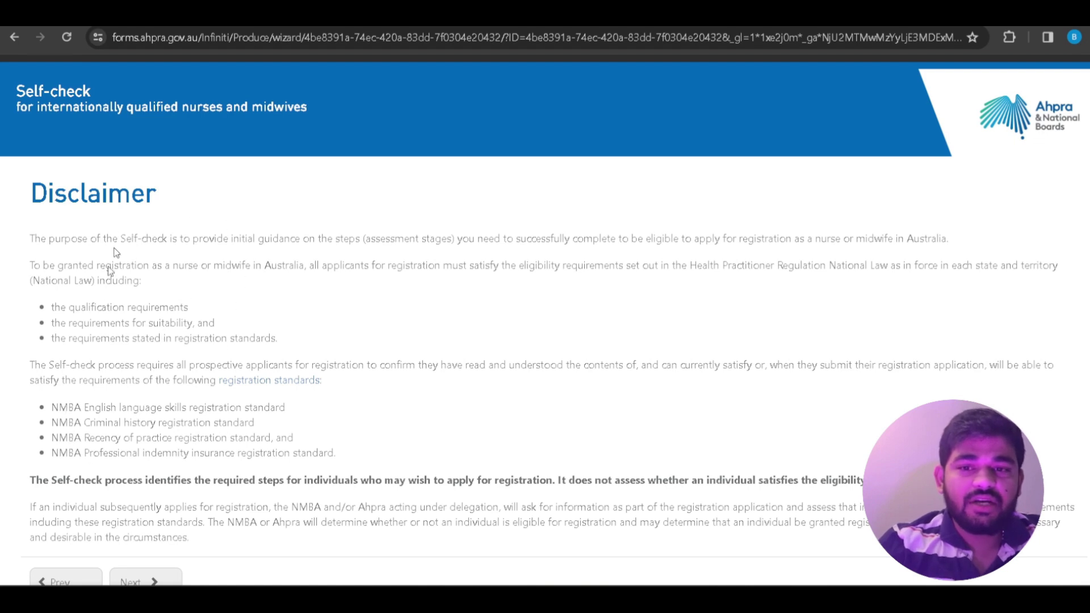
scroll(239, 371, down, 1)
scroll(186, 403, down, 1)
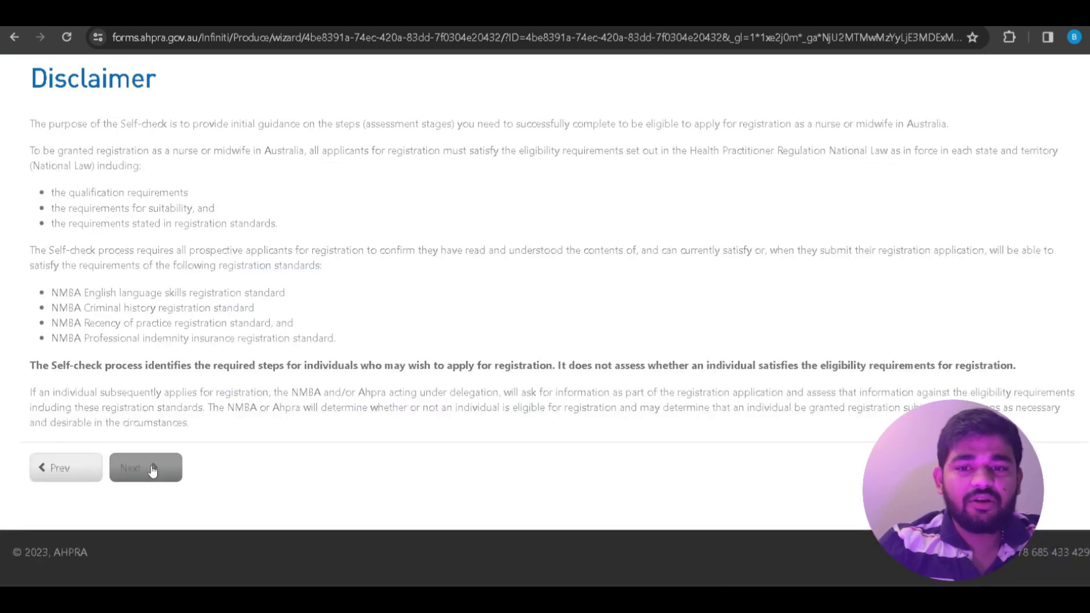
click(152, 469)
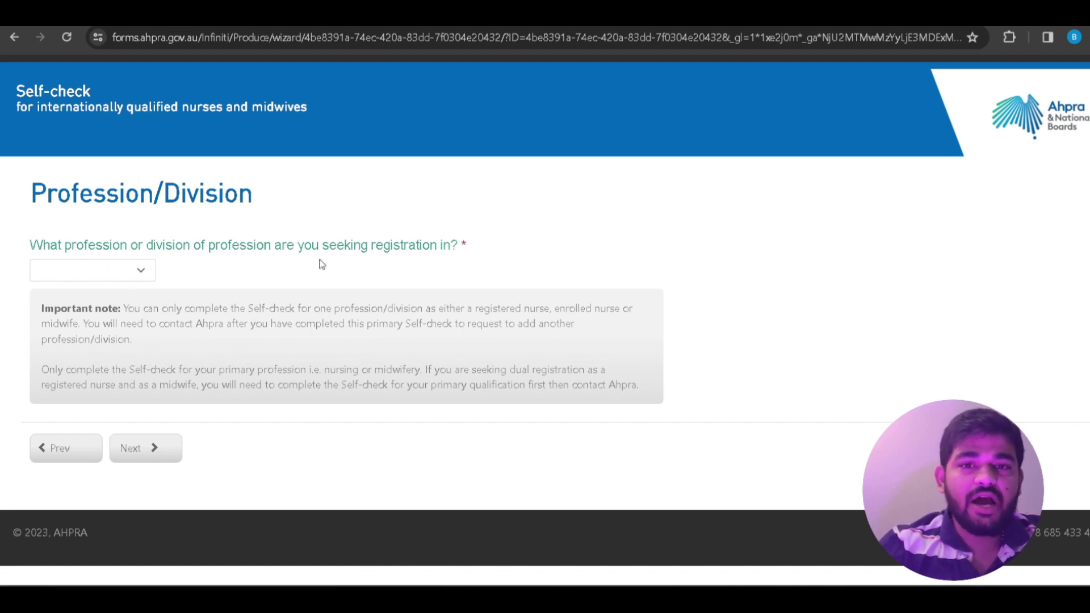
- Choose Registered nurse as the profession seeking registration and continue to the registration questions
click(142, 271)
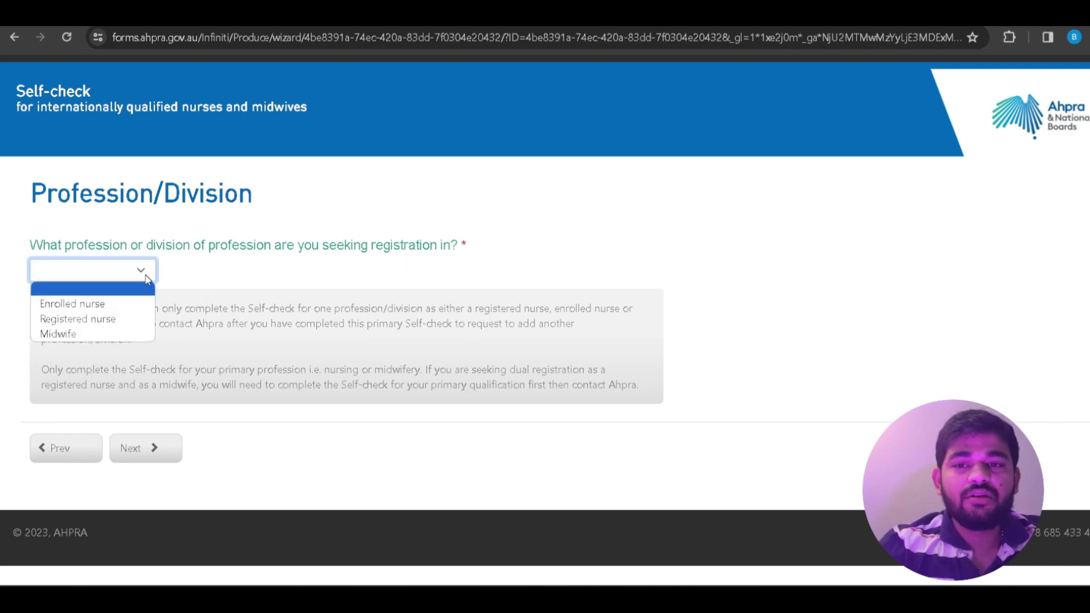
click(125, 321)
click(158, 449)
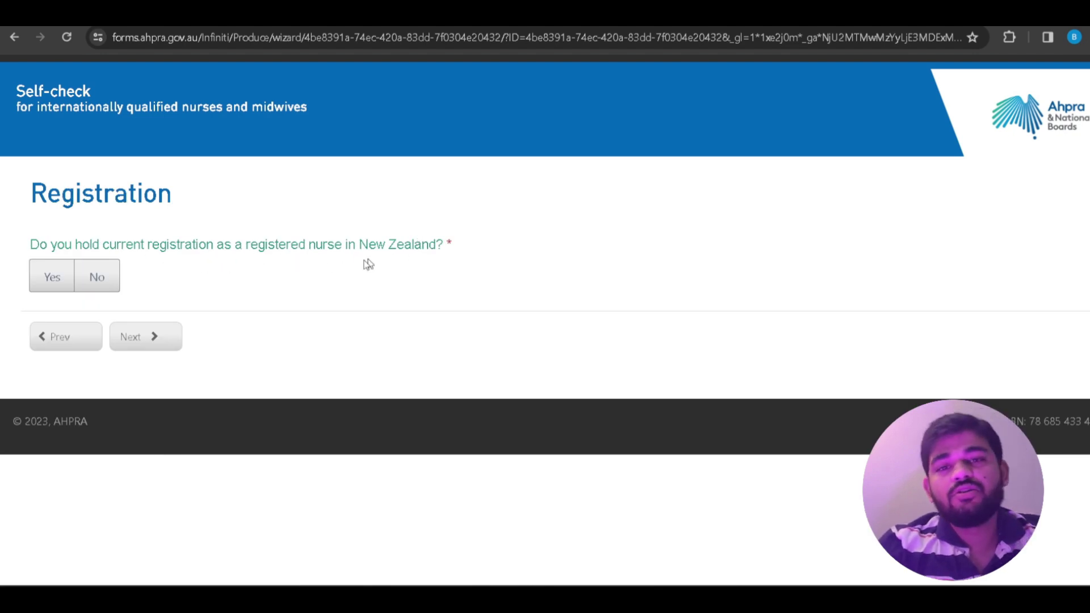
- Answer No to current New Zealand registration, previous Australian general registration and holding an Ahpra referral letter, continuing after each
click(111, 287)
click(170, 342)
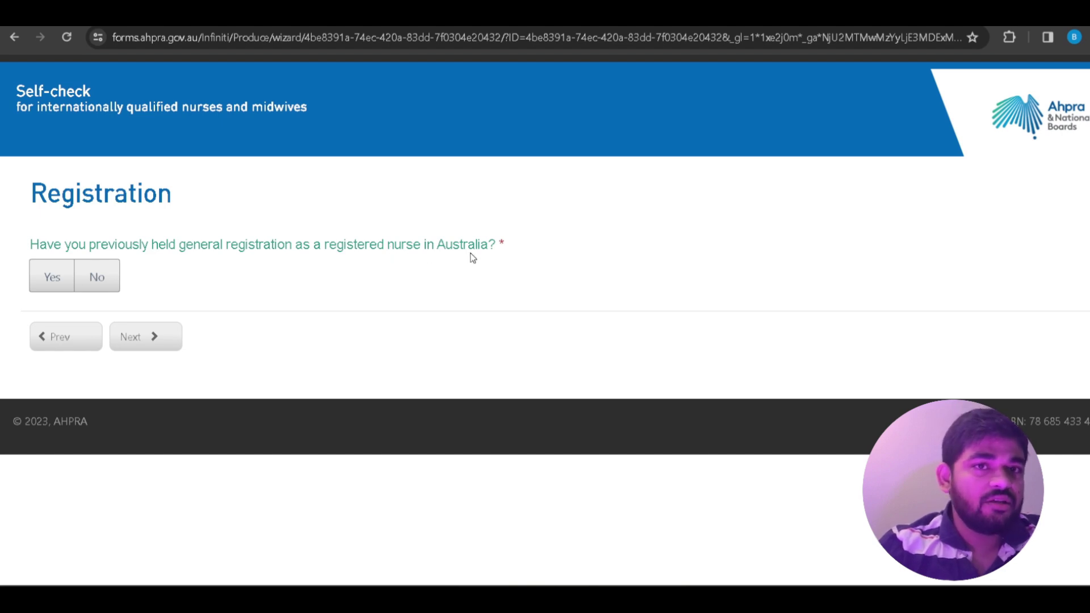
click(108, 288)
click(133, 341)
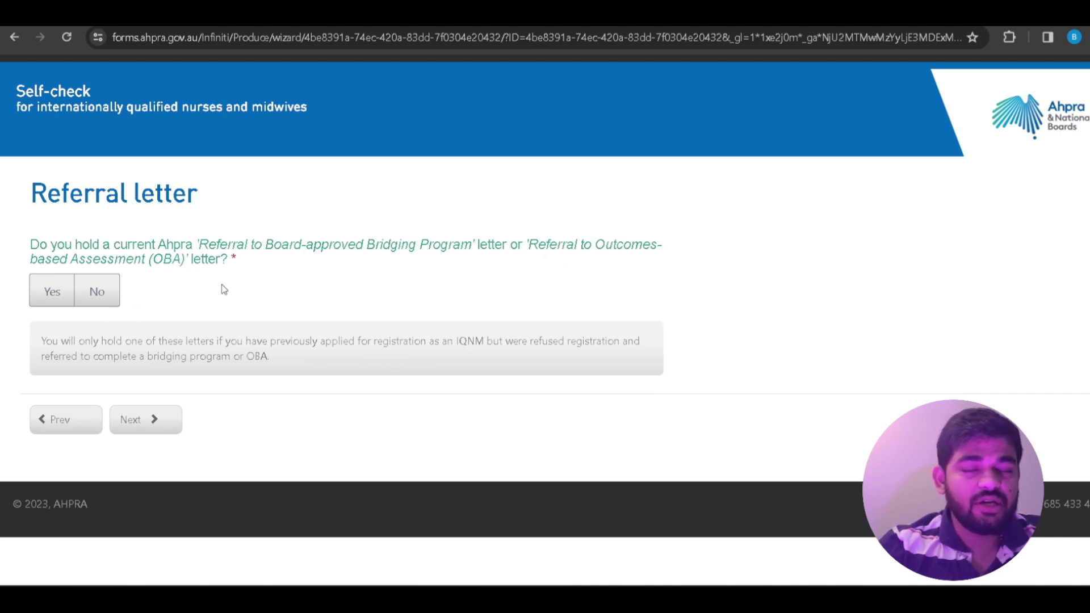
click(105, 302)
click(145, 420)
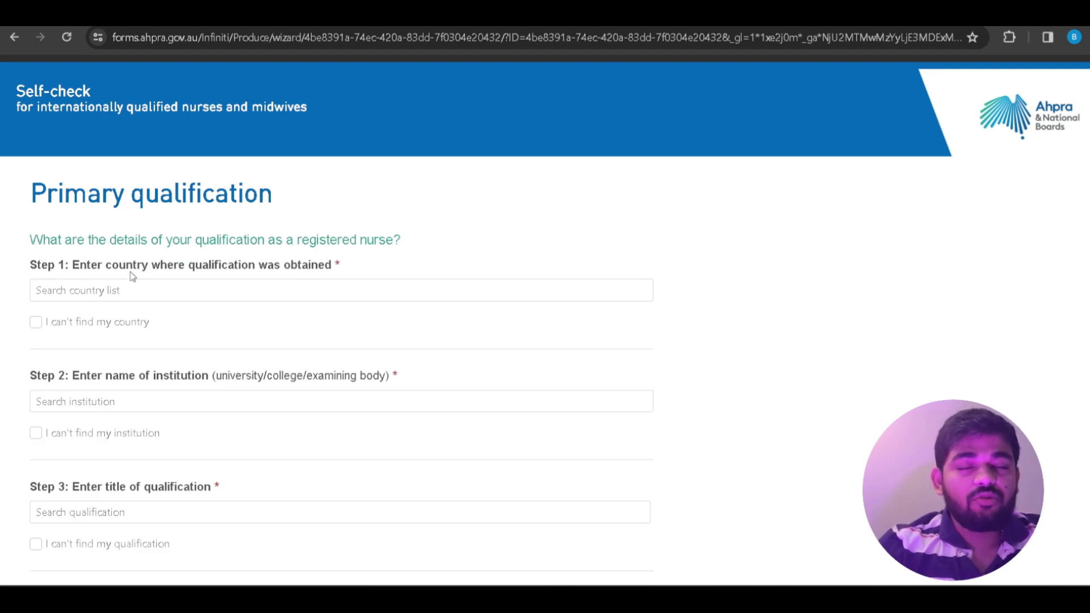
- Set the primary qualification's country to India and its institution to Hemchandracharya North Gujarat University
scroll(132, 275, down, 1)
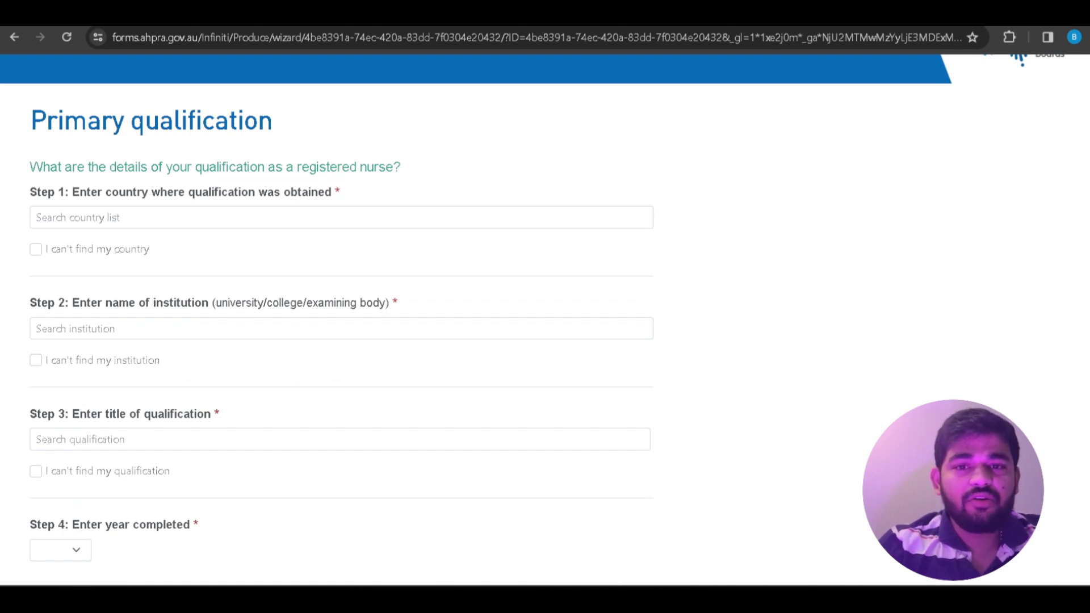
click(229, 217)
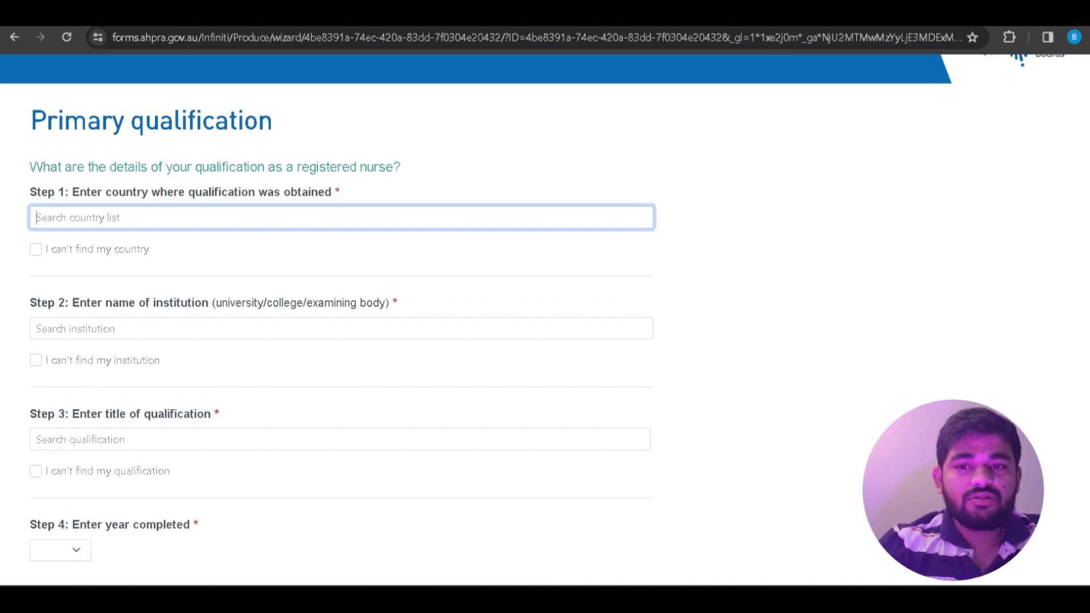
text(india)
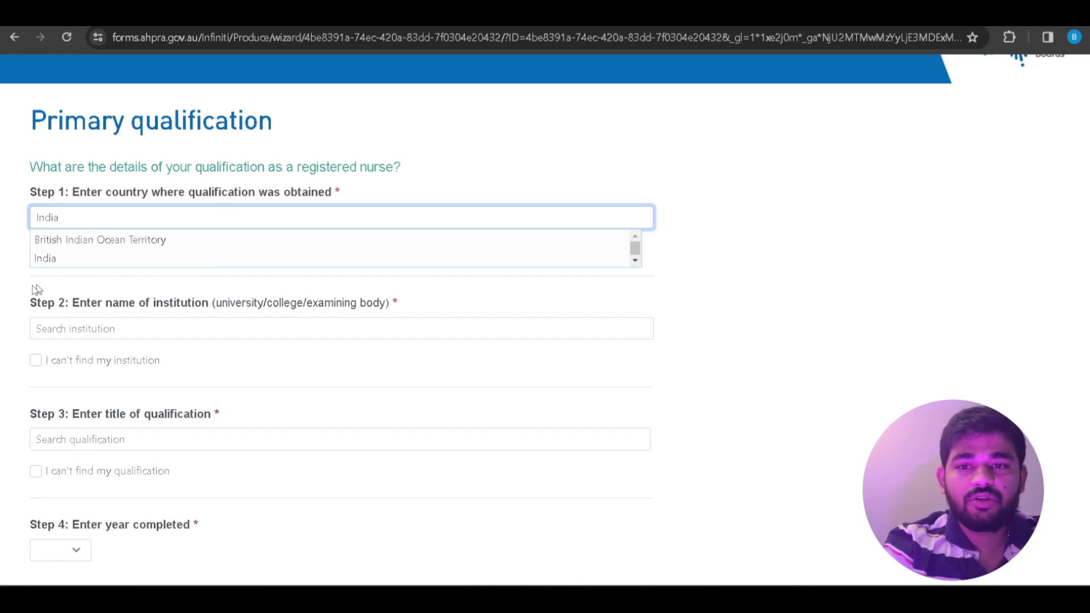
click(43, 264)
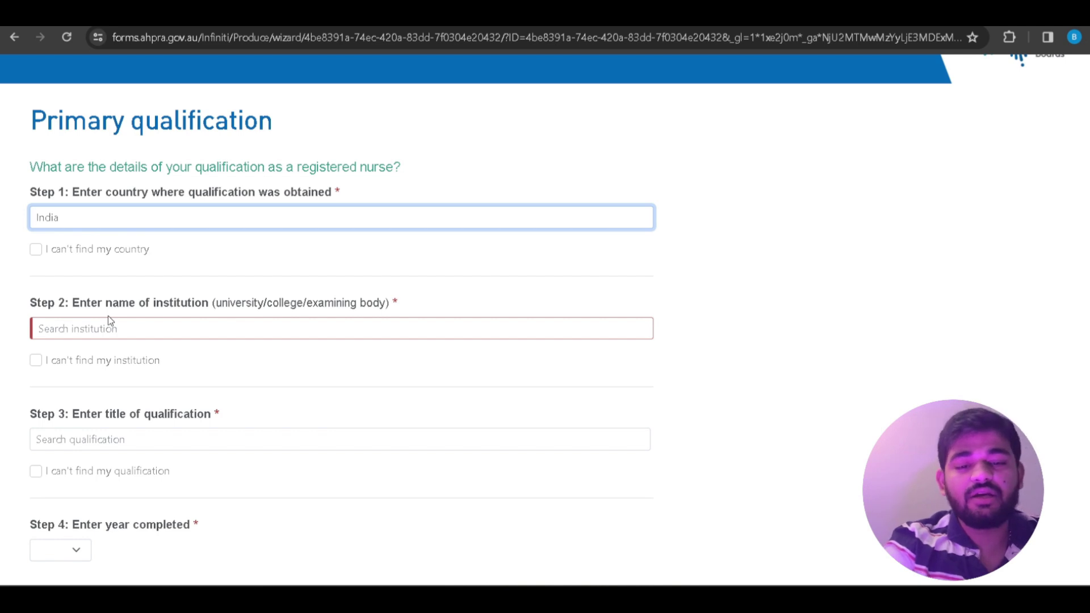
click(97, 328)
text(hemd)
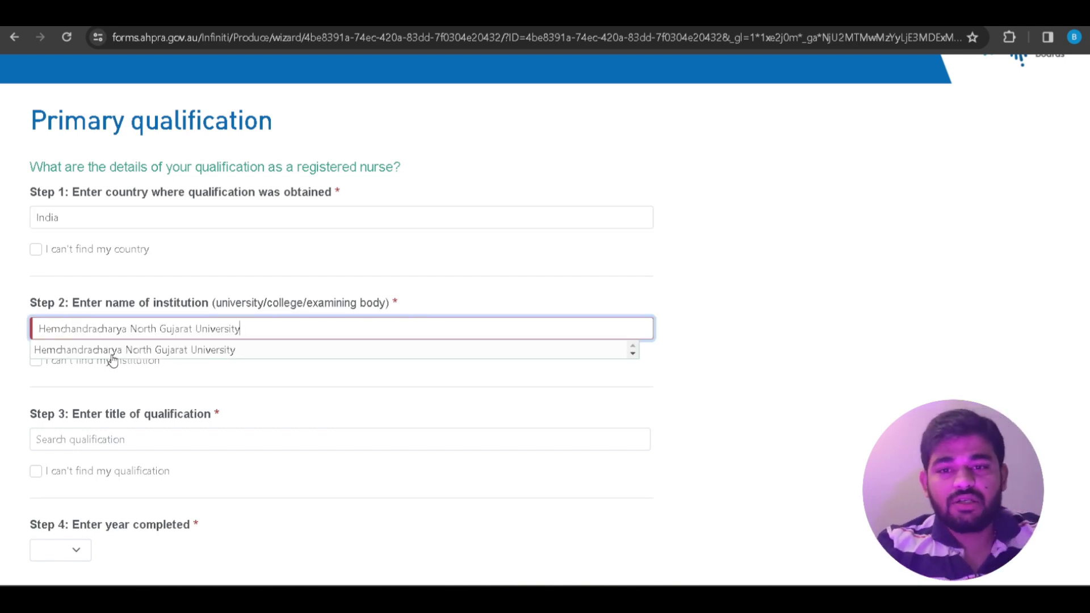
click(116, 353)
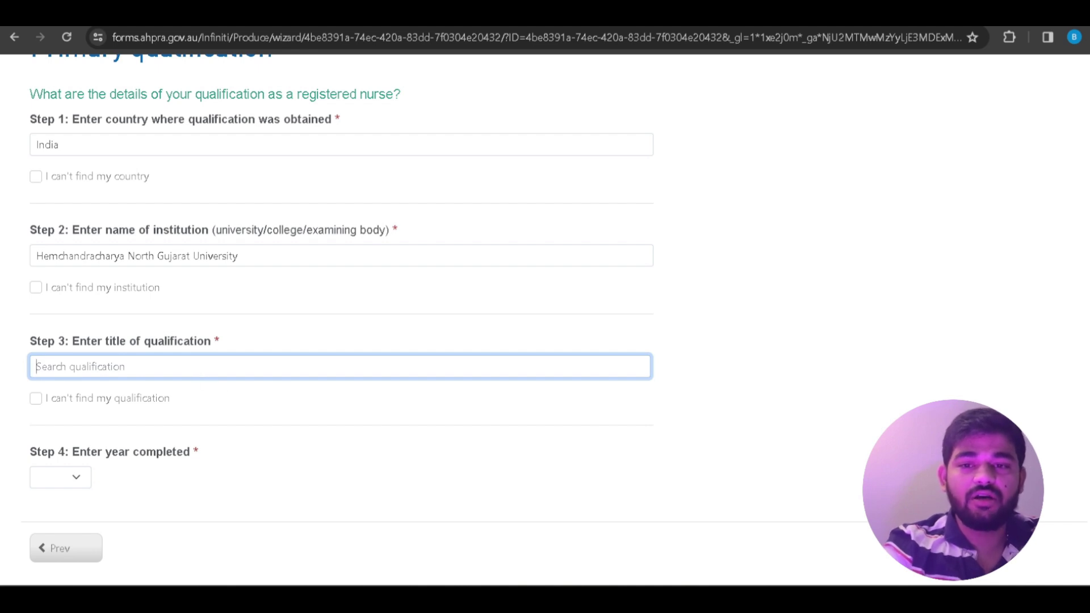
- Set the qualification title to Bachelor of Science Nursing and the year completed to 2018
text(bache)
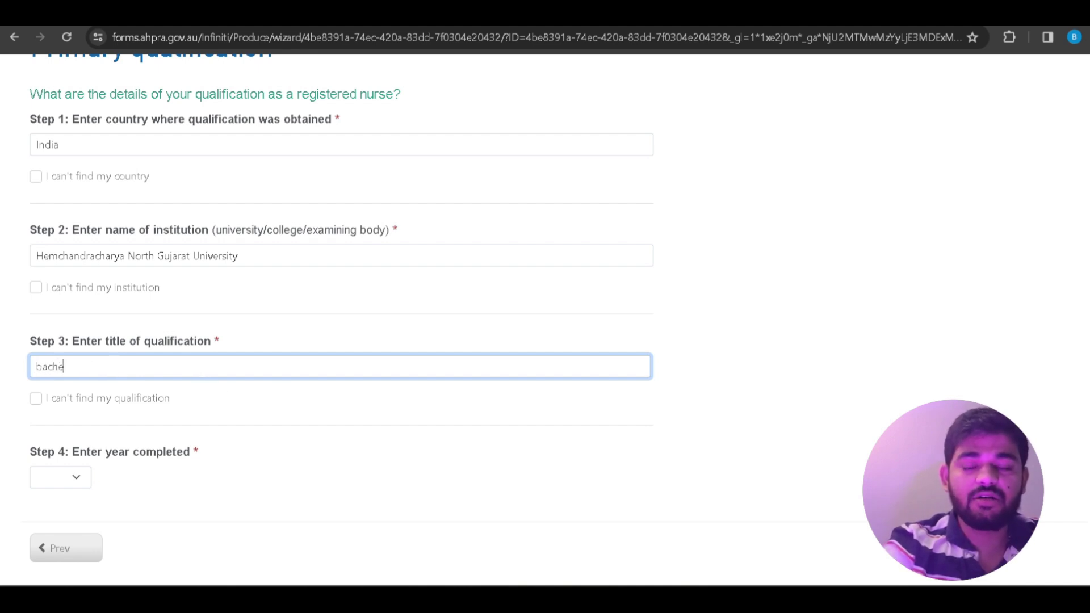
click(156, 389)
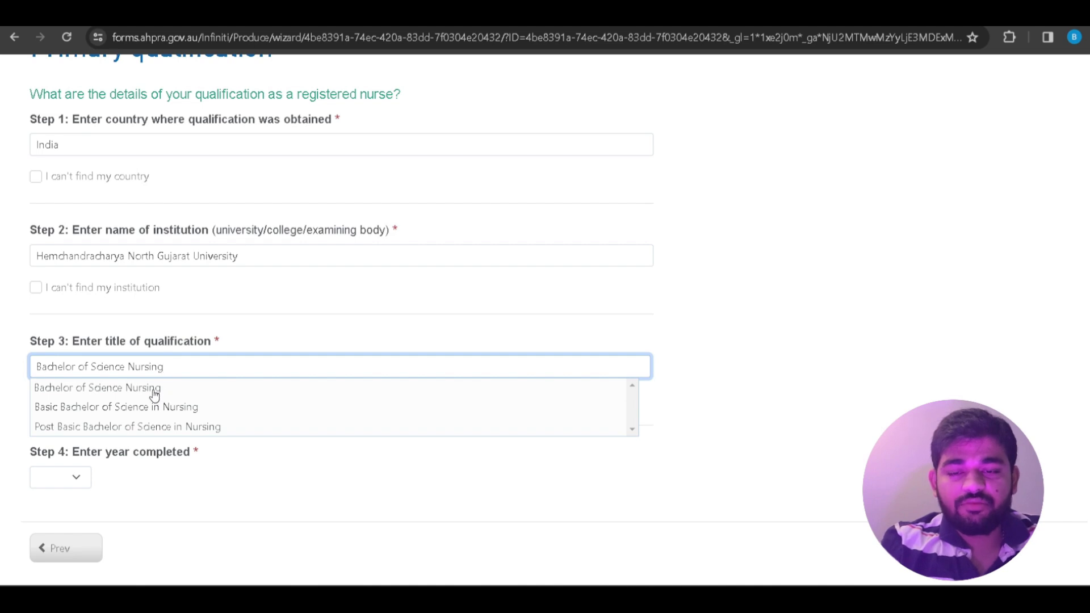
click(154, 391)
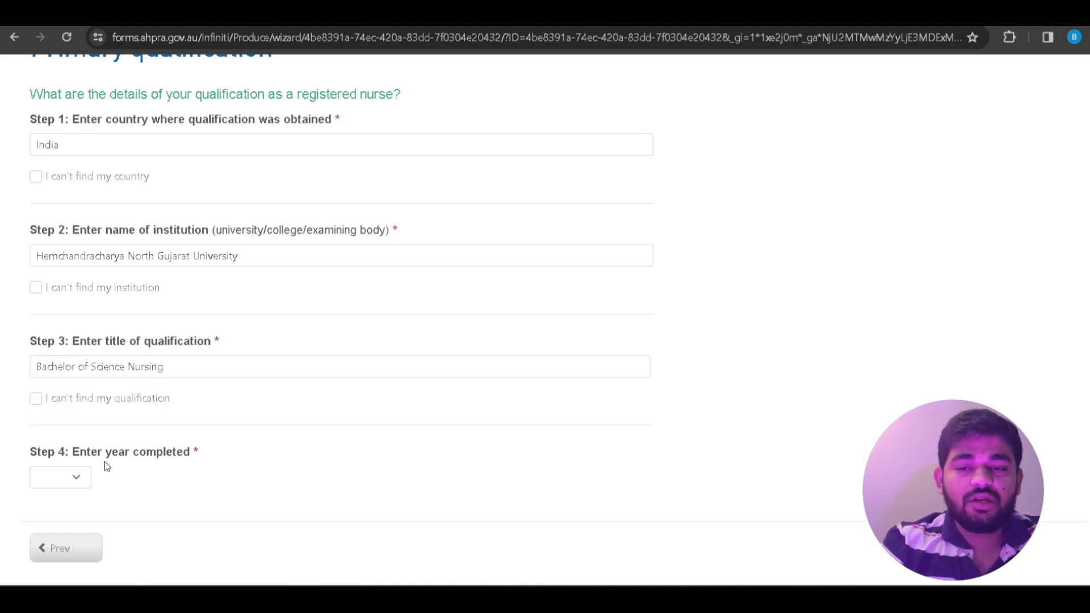
click(81, 479)
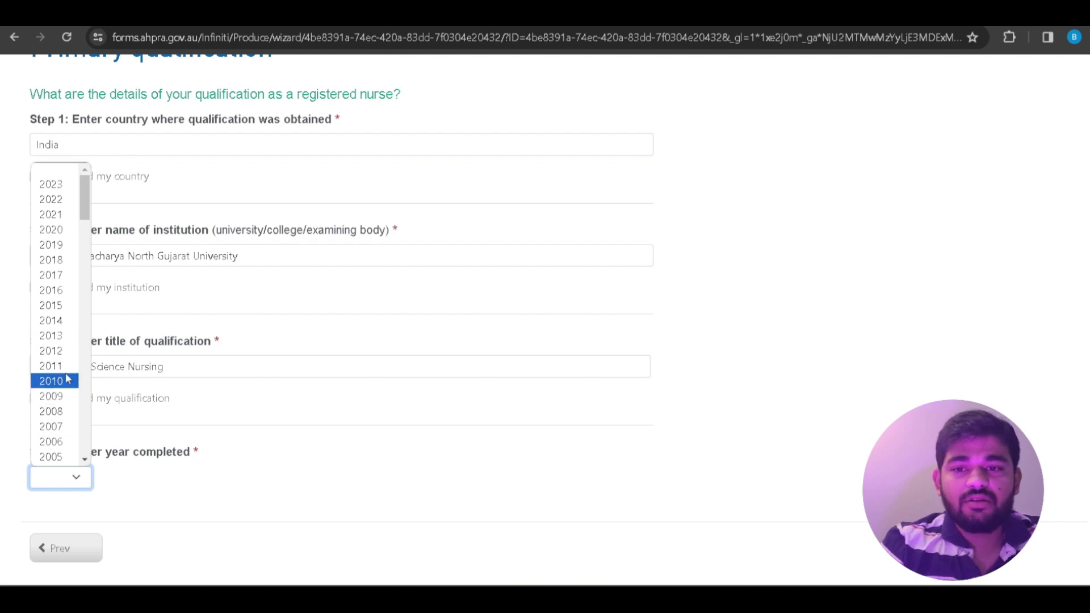
click(57, 260)
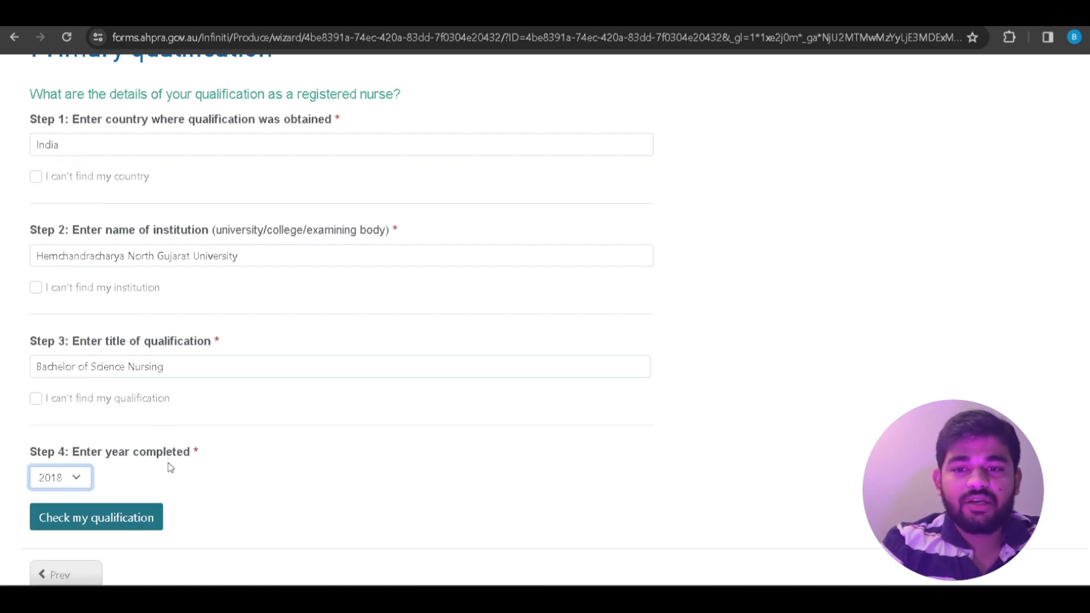
- Run the check on the entered primary qualification and bring up the question about other relevant qualifications
scroll(146, 475, down, 2)
click(107, 446)
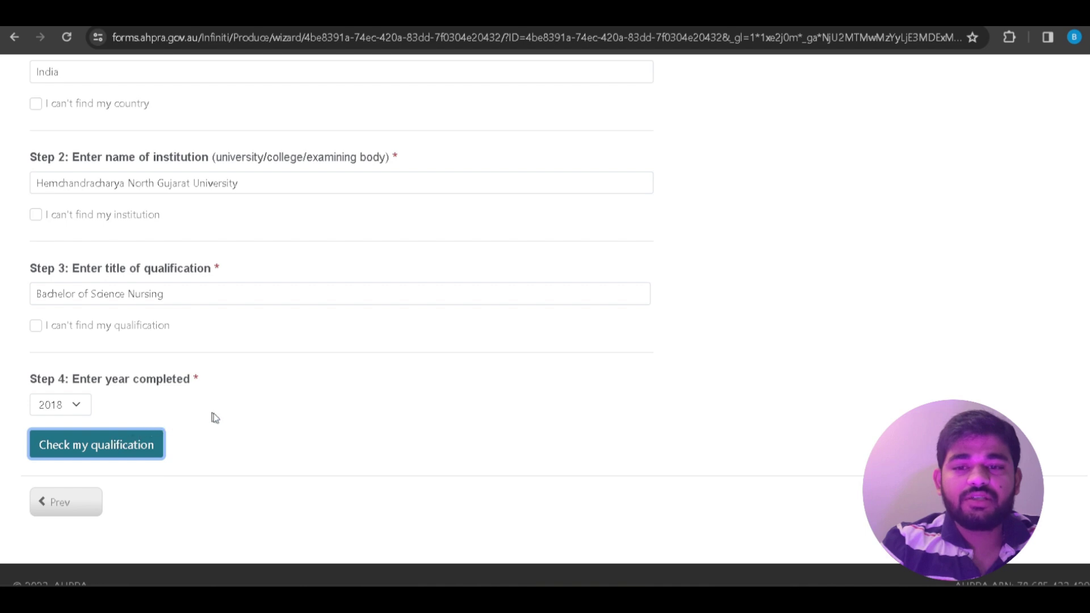
scroll(215, 432, down, 1)
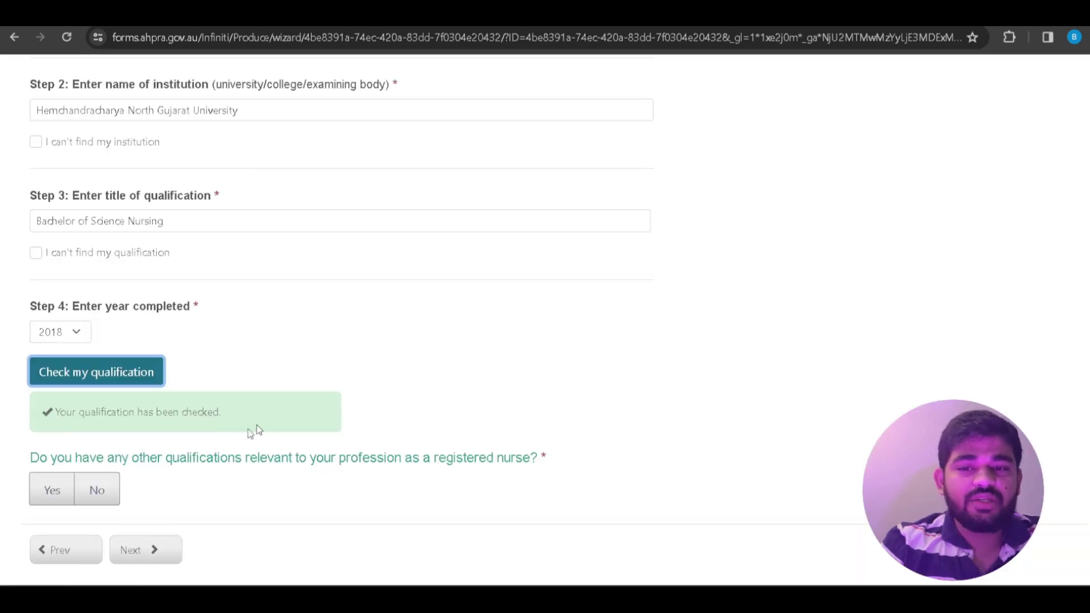
- Answer No to having other qualifications relevant to the registered nurse profession and continue to the summary
scroll(114, 489, down, 1)
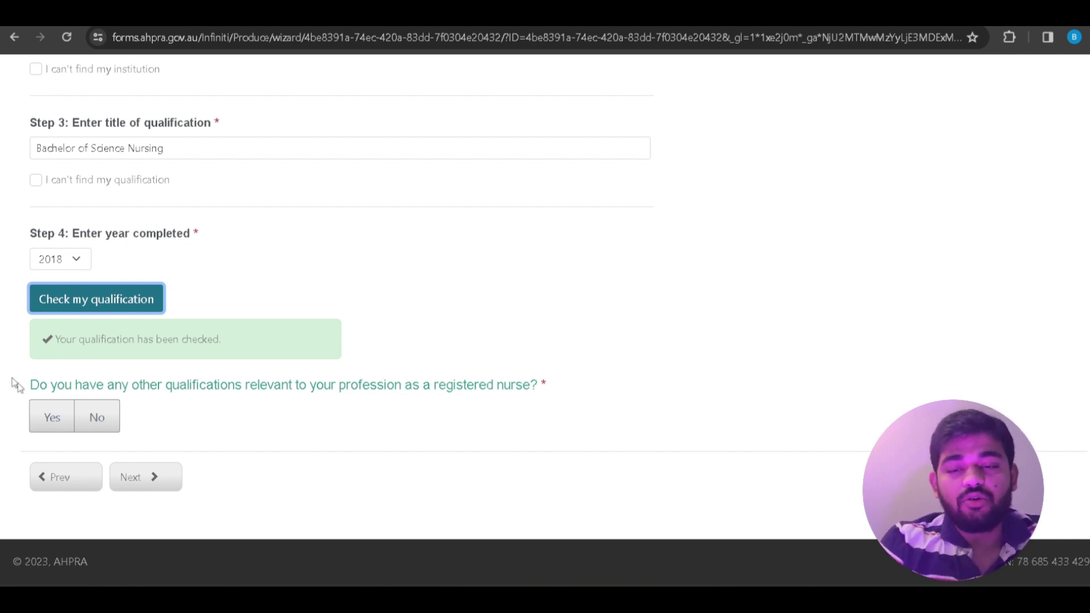
click(111, 419)
click(149, 480)
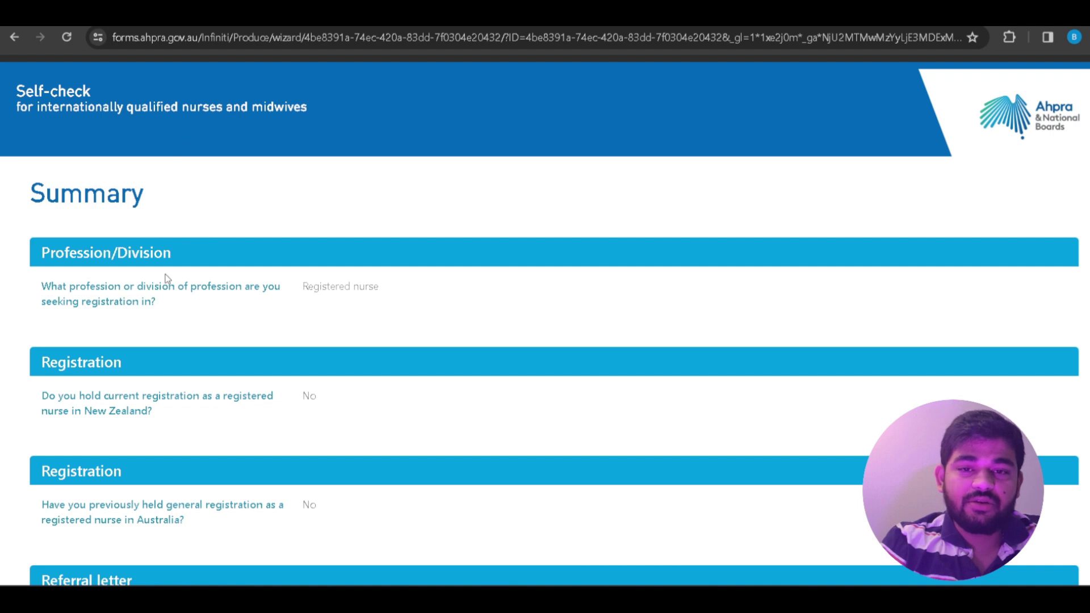
- Review the summary through the primary qualification, accept it and proceed to the Ahpra account login page
scroll(166, 278, down, 8)
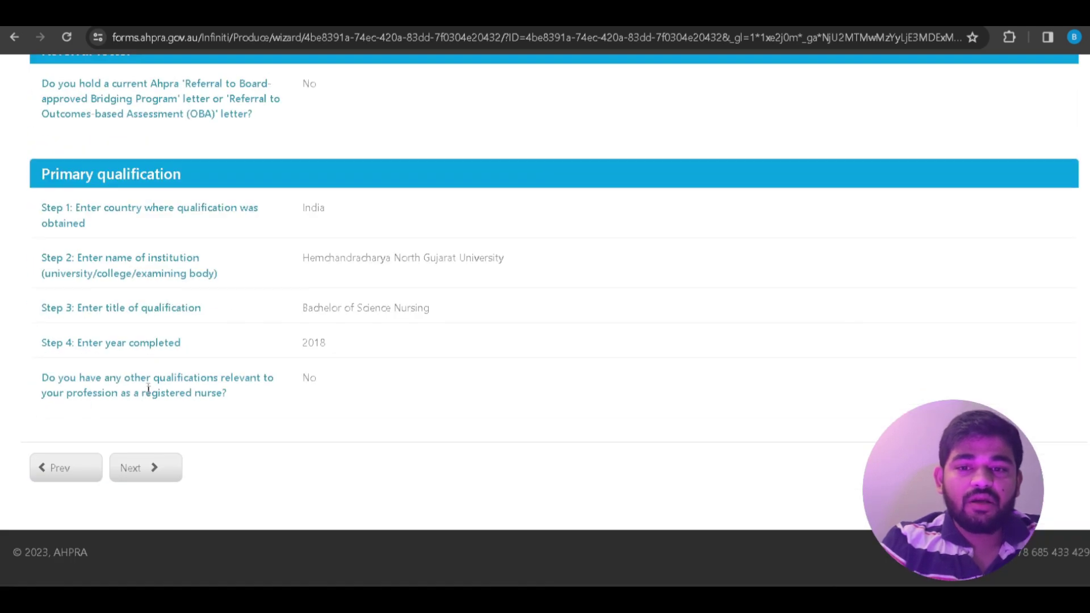
click(153, 474)
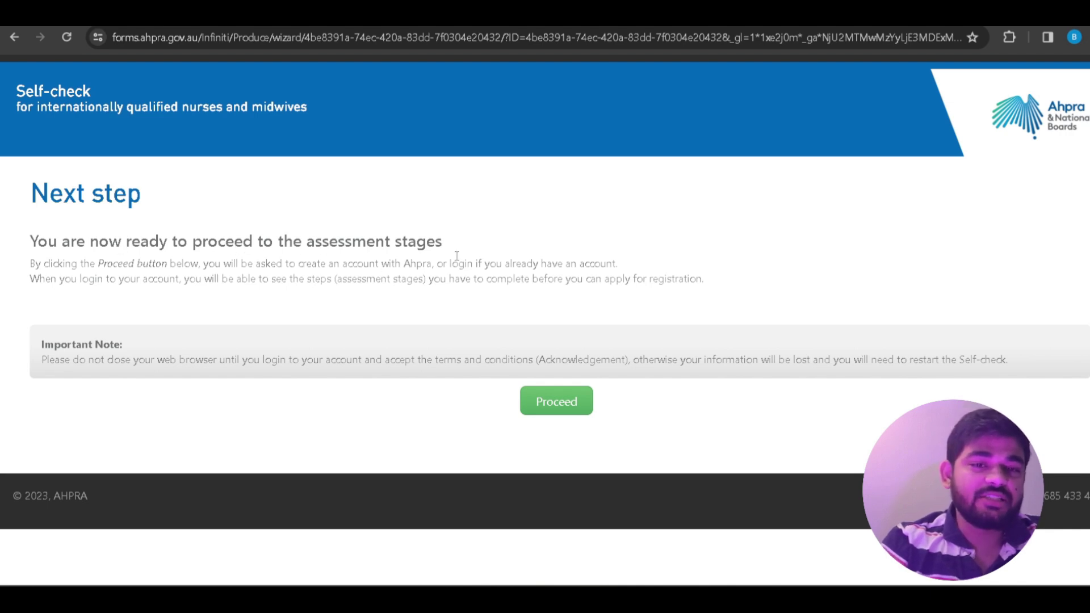
click(540, 416)
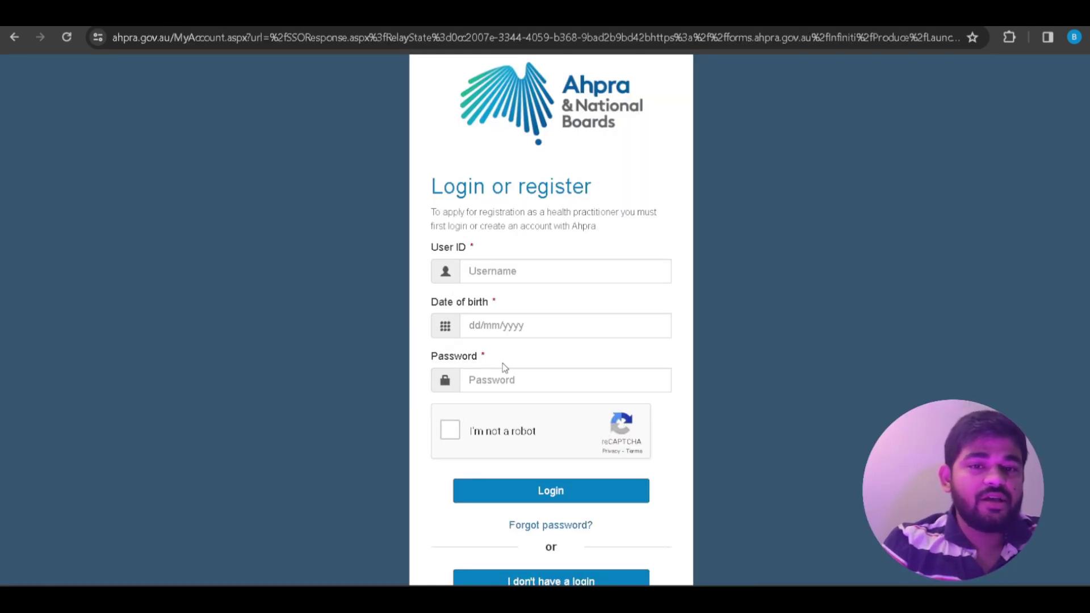
- Open the form for creating a new Ahpra login, look through its fields and go back without filling it in
scroll(513, 363, down, 1)
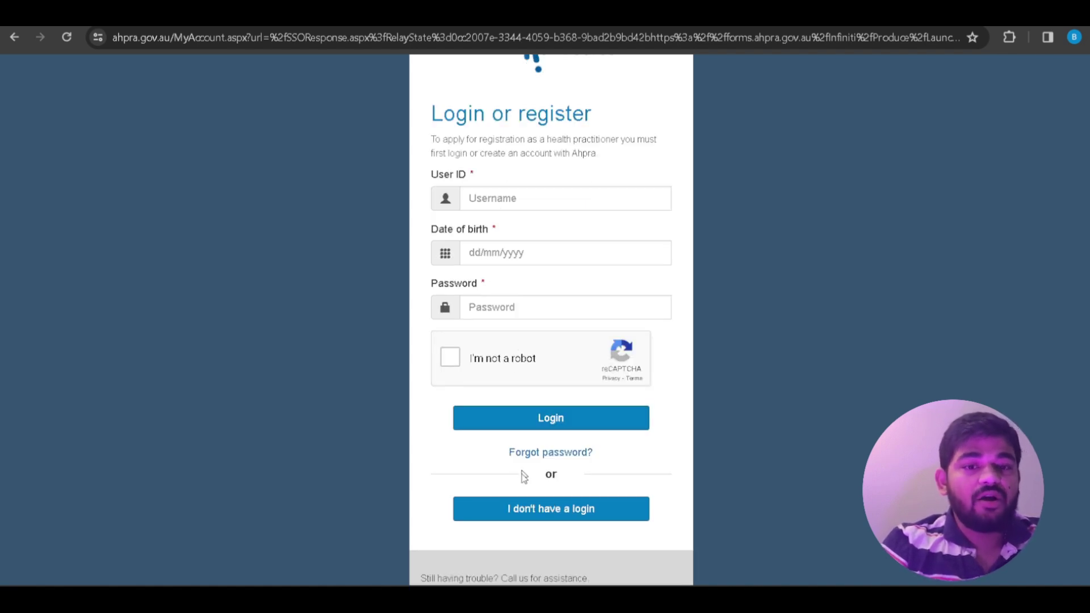
click(543, 515)
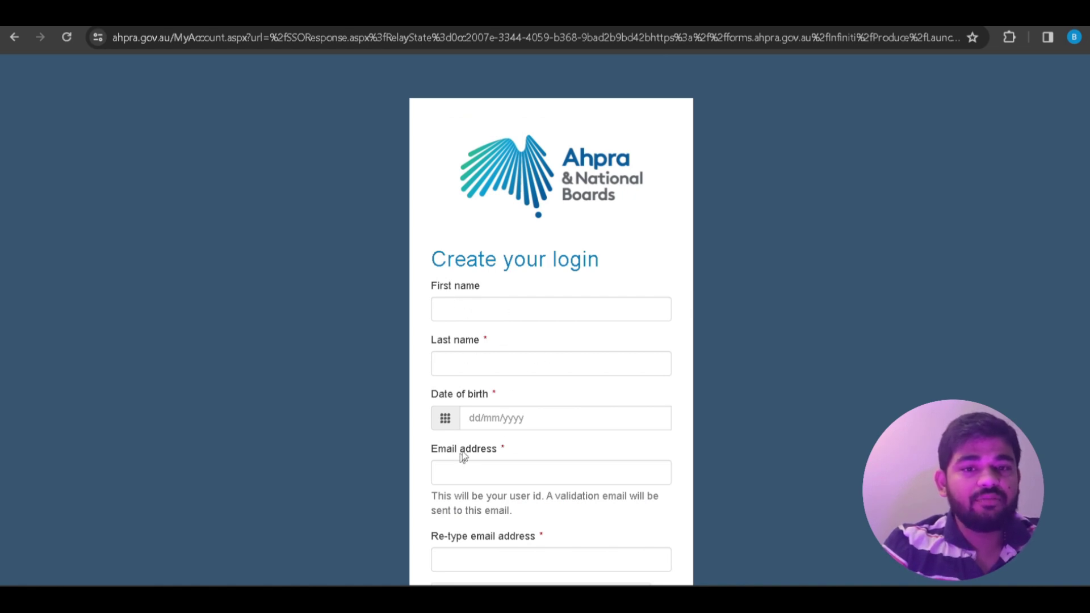
scroll(550, 420, down, 1)
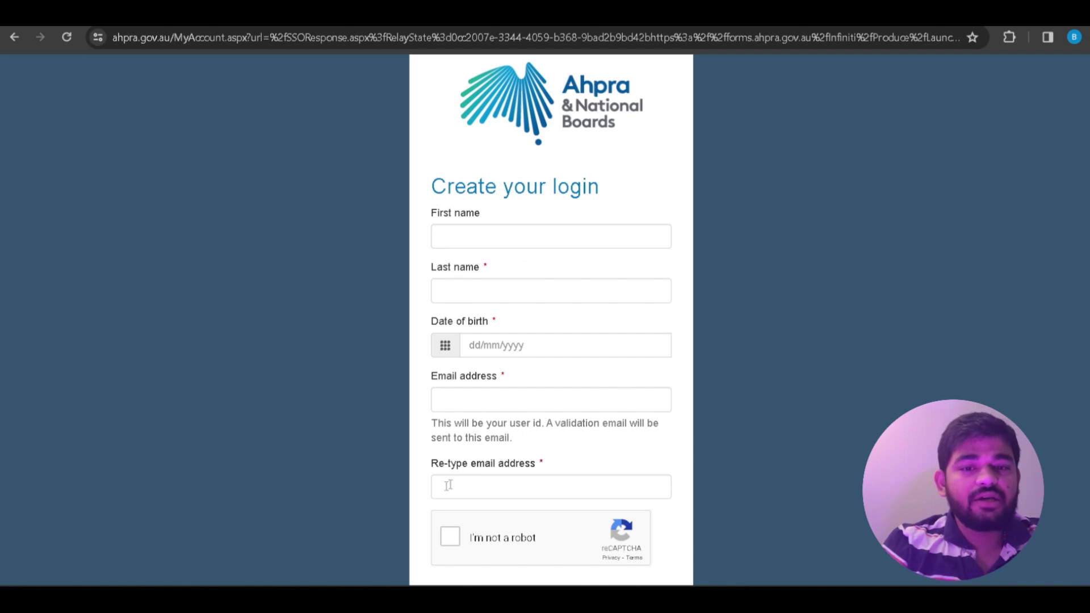
scroll(580, 449, down, 1)
scroll(580, 449, down, 1)
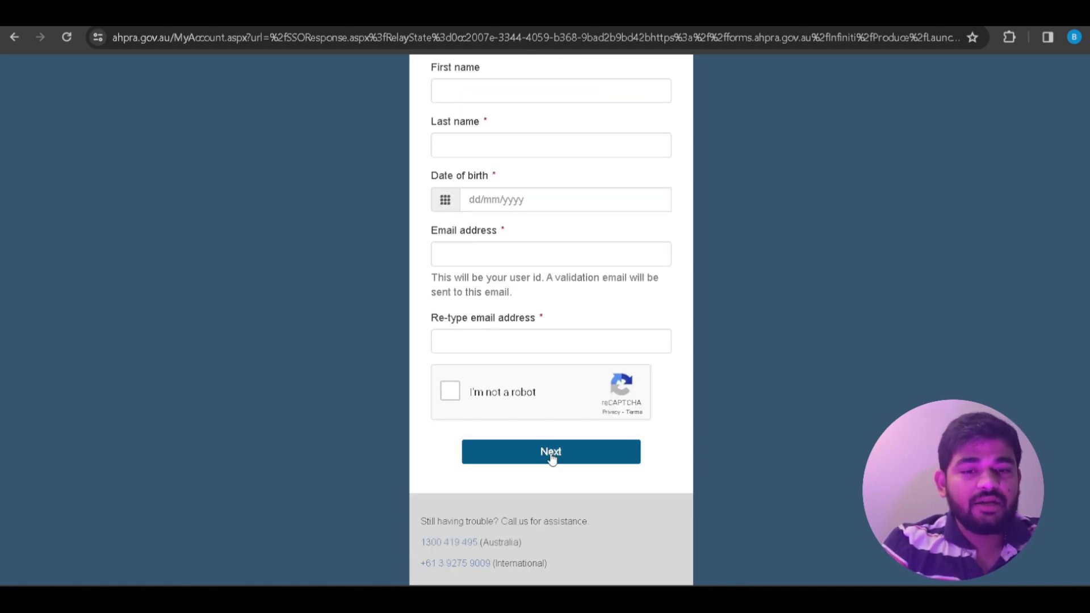
click(13, 47)
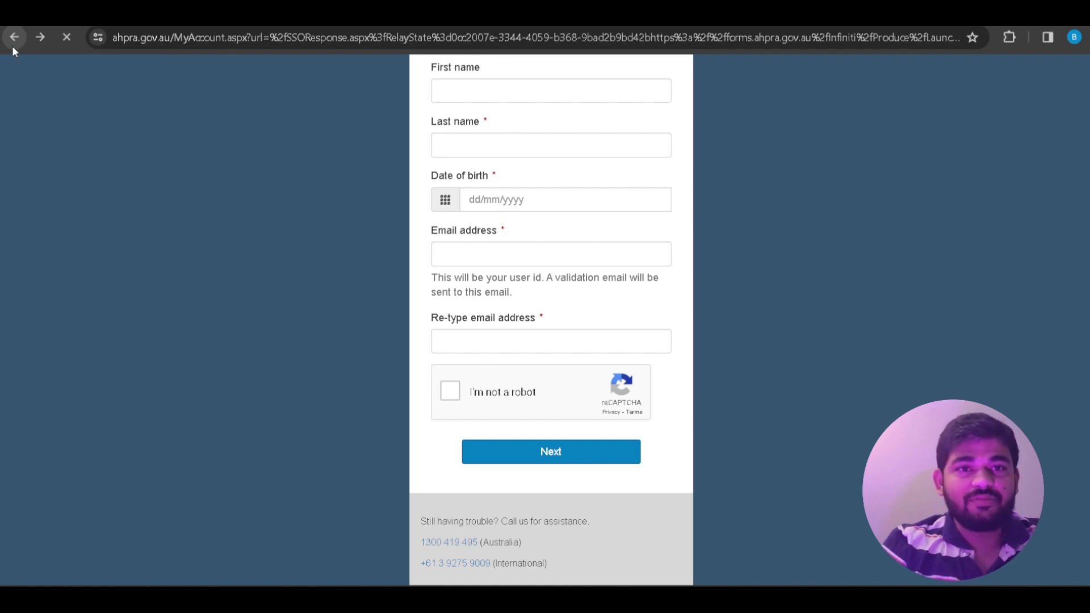
- Examine the IQNM dashboard's assessment stages, mailing address section and assessment fee payment details
scroll(491, 314, down, 1)
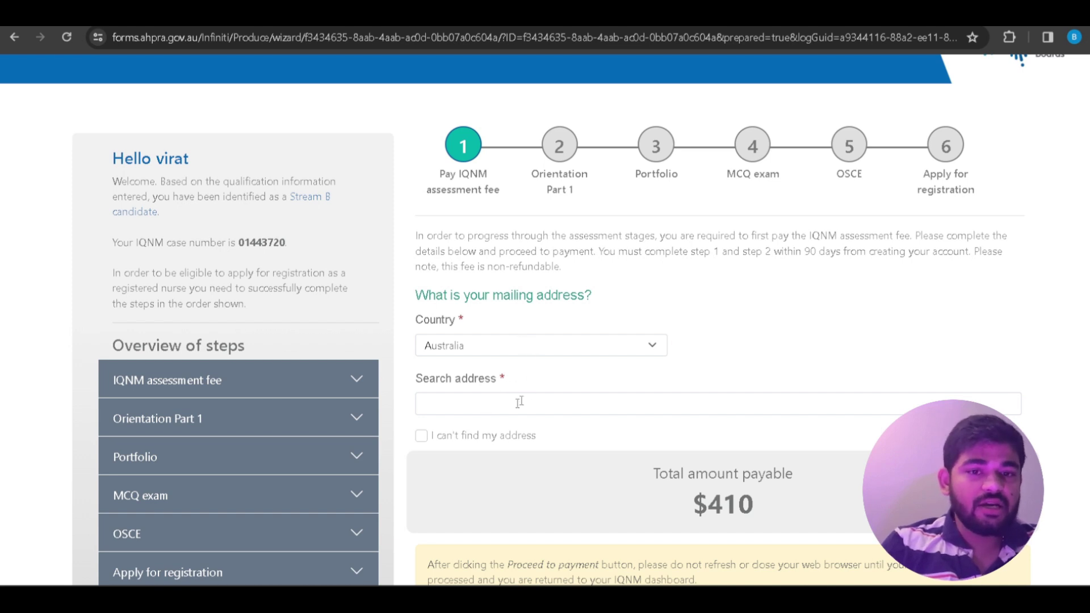
scroll(508, 405, down, 1)
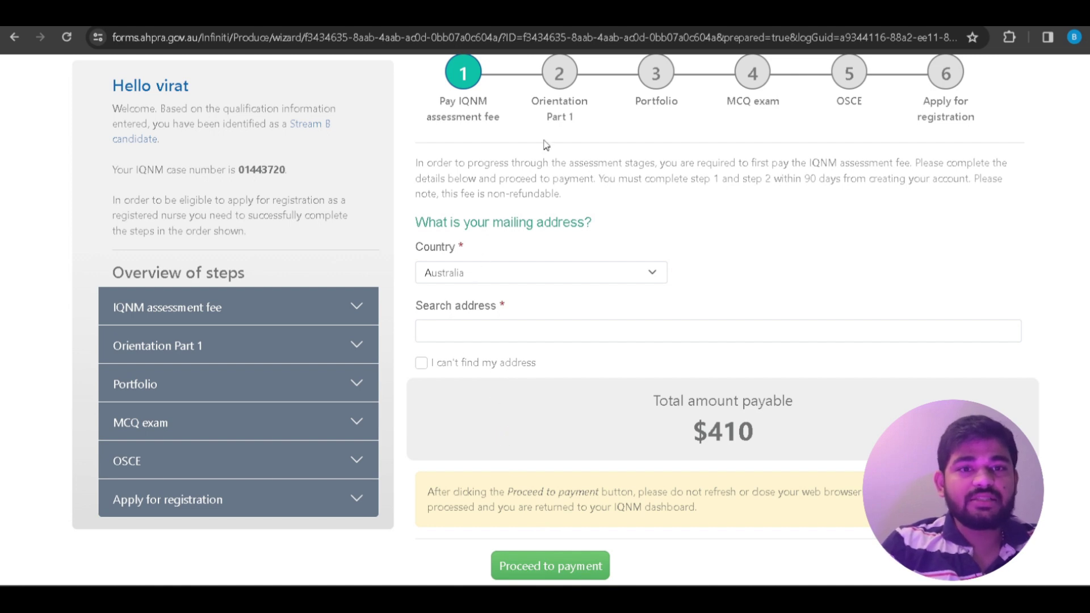
scroll(568, 93, up, 1)
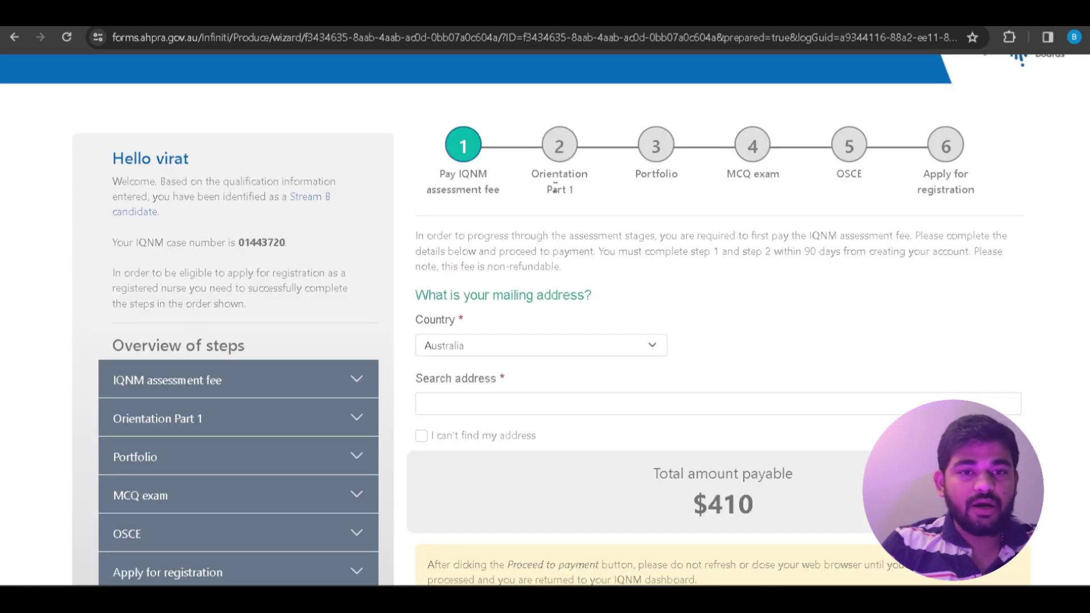